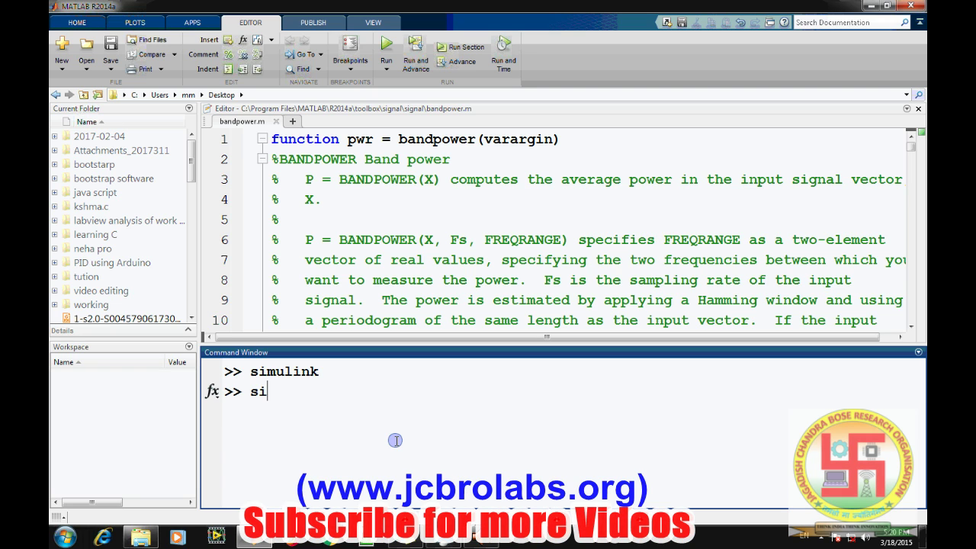
# Open the Simulink Library Browser, search 'fuzzy logic', and create a new blank model
pyautogui.press('Return')
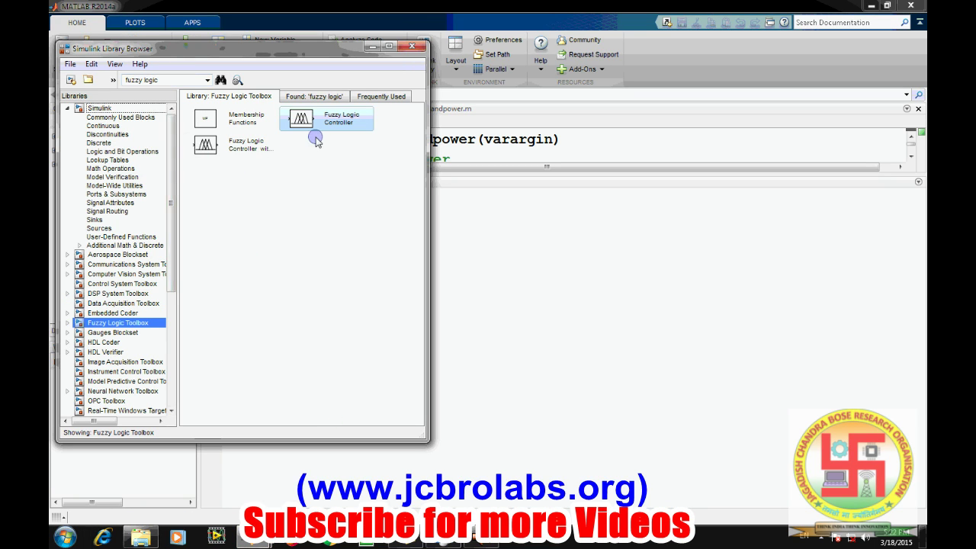
pyautogui.click(273, 223)
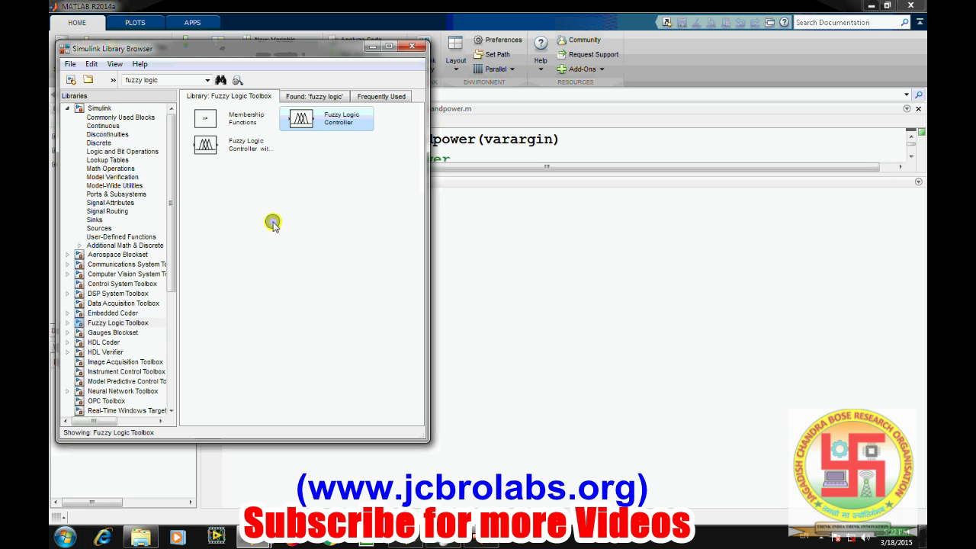
pyautogui.click(69, 81)
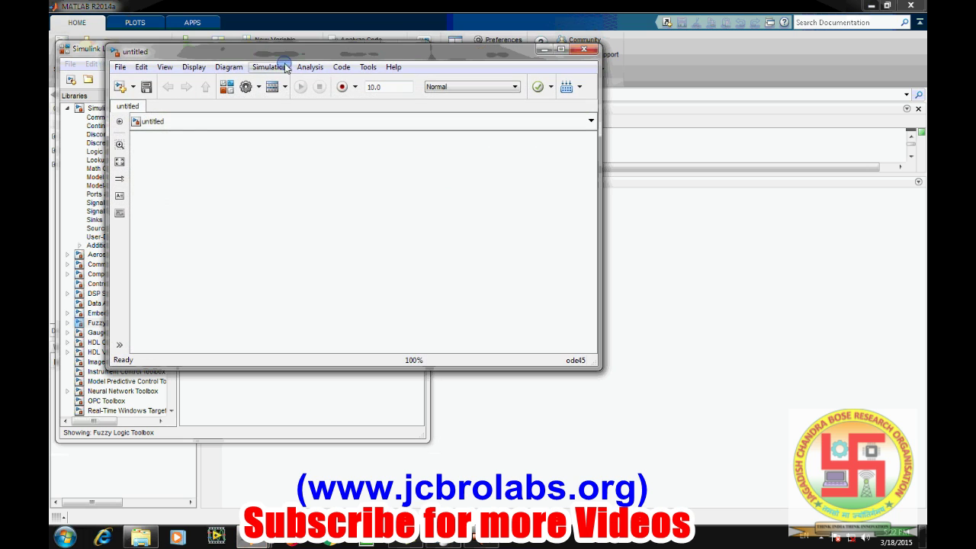
pyautogui.moveTo(279, 48); pyautogui.dragTo(533, 98)
# Place a Fuzzy Logic Controller block in the untitled model, then return to MATLAB
pyautogui.click(326, 156)
pyautogui.moveTo(326, 125); pyautogui.dragTo(597, 259)
pyautogui.click(519, 318)
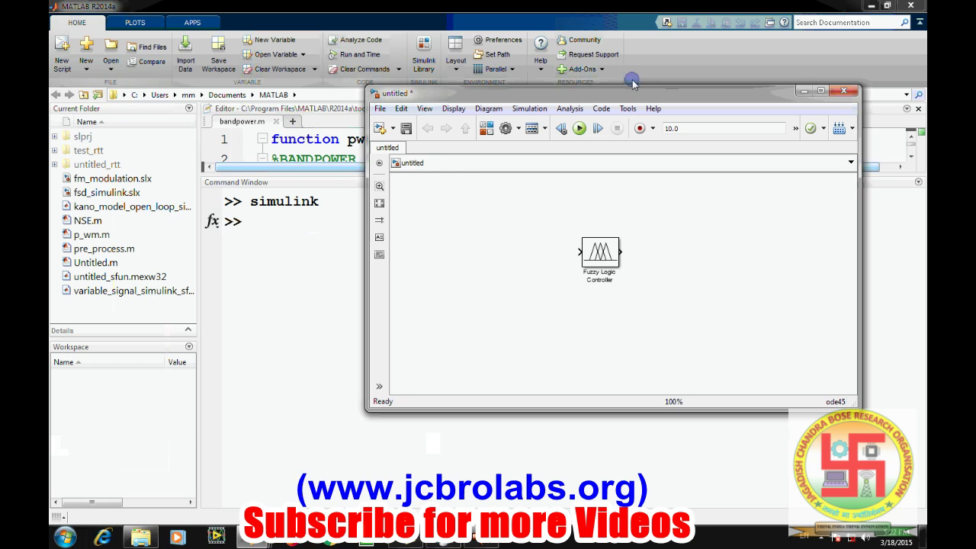
pyautogui.moveTo(593, 92); pyautogui.dragTo(522, 91)
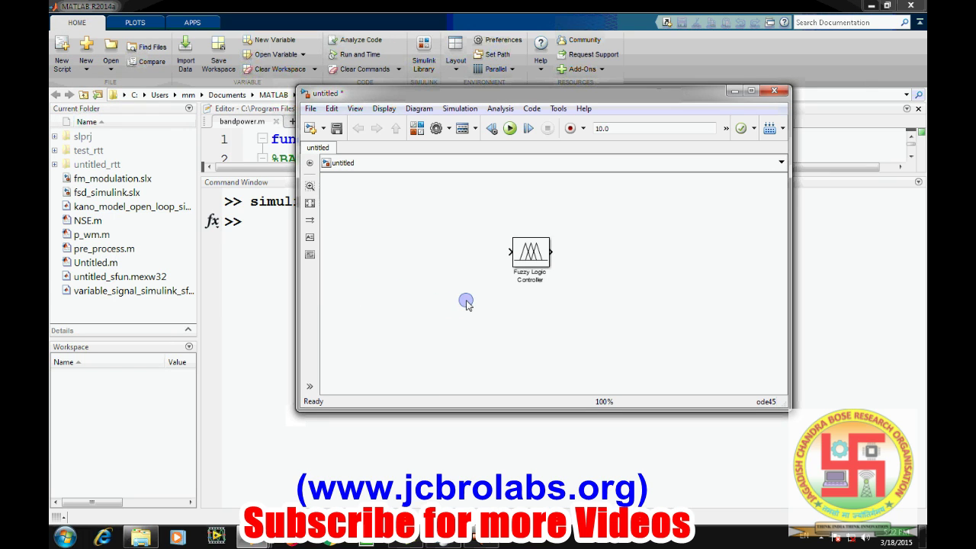
pyautogui.click(272, 267)
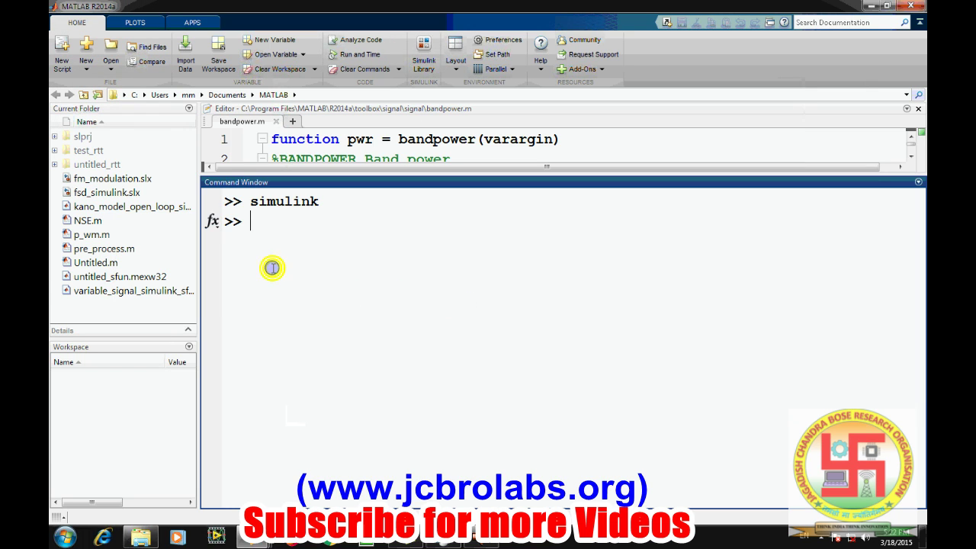
# Switch the current folder to C:\Users\mm\Desktop and locate motor_speed_fuzzy.fis
pyautogui.click(322, 97)
pyautogui.click(906, 93)
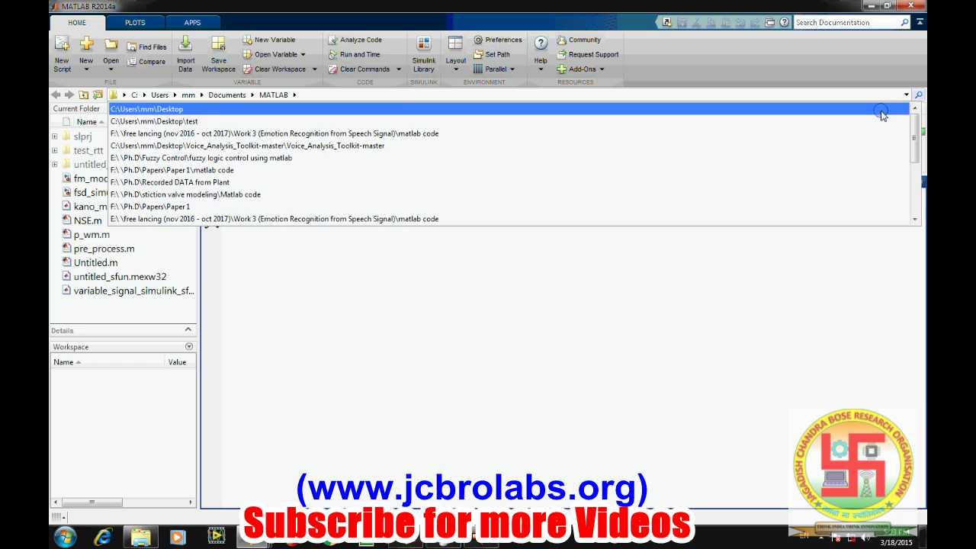
pyautogui.click(882, 109)
pyautogui.moveTo(191, 157); pyautogui.dragTo(194, 246)
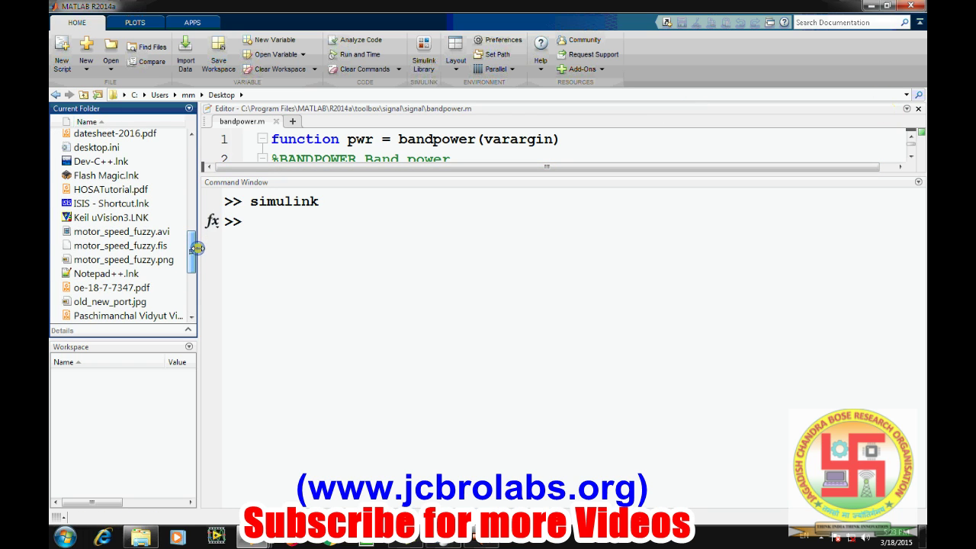
pyautogui.click(130, 246)
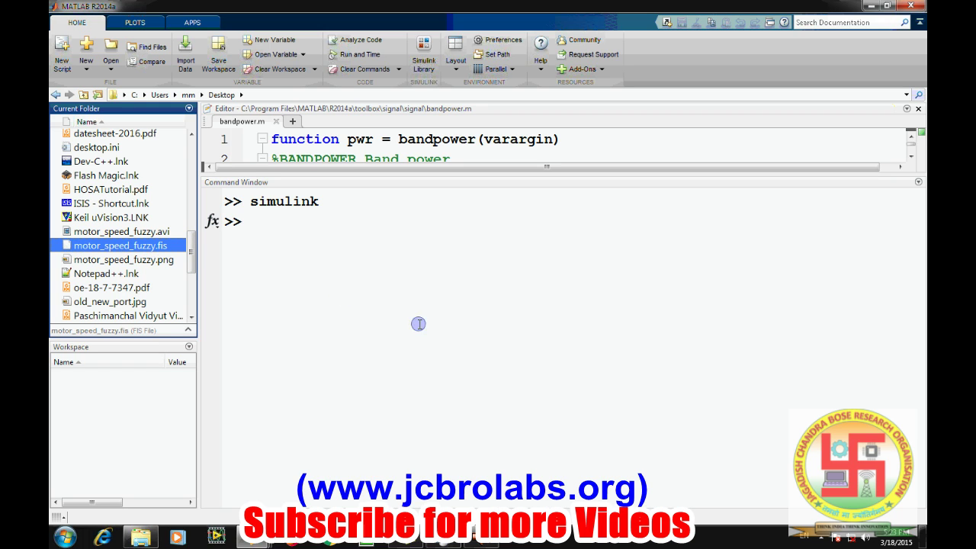
# Set the Fuzzy Logic Controller's FIS name to 'motor_speed_fuzzy.fis', clearing the locked-library error
pyautogui.moveTo(254, 538)
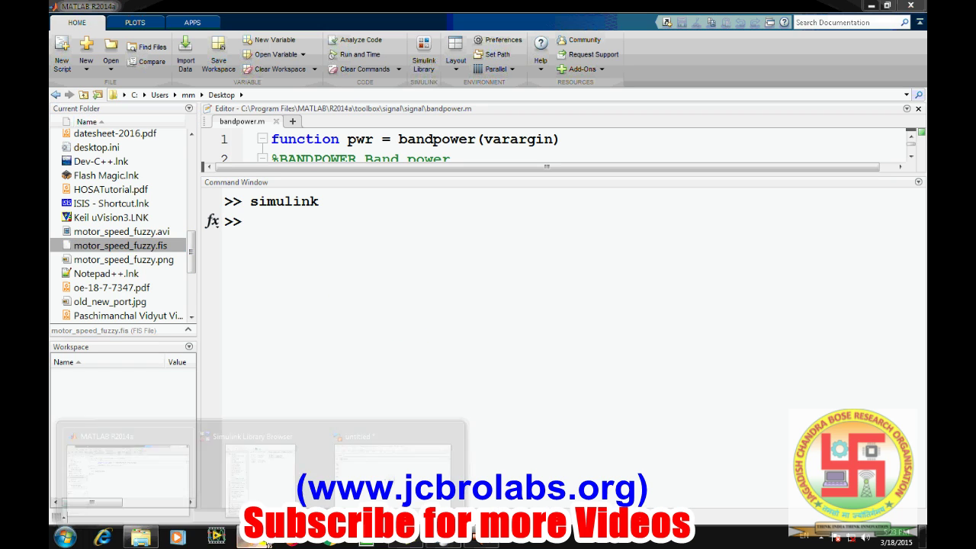
pyautogui.click(389, 473)
pyautogui.click(534, 261)
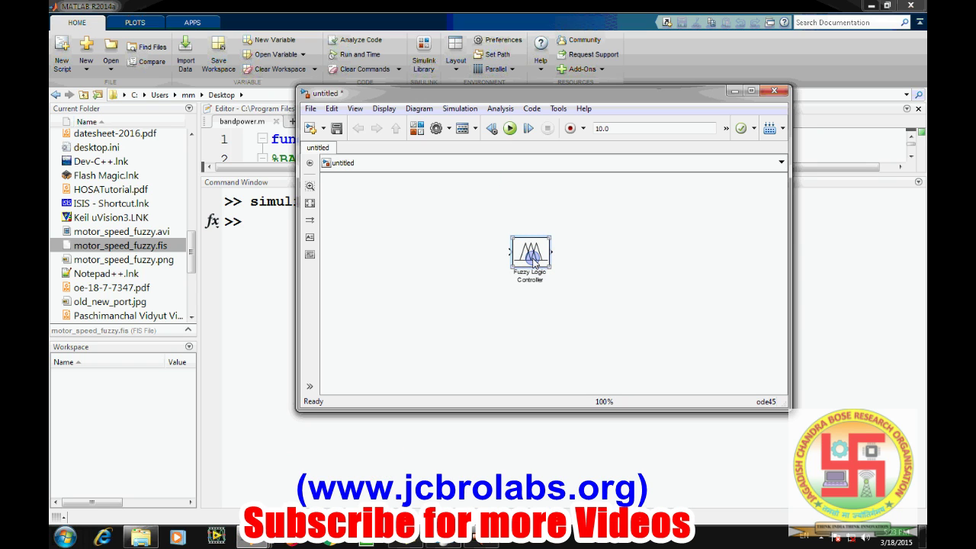
pyautogui.doubleClick(534, 262)
pyautogui.click(604, 298)
pyautogui.write("'motor_speed_fuzzy.fis")
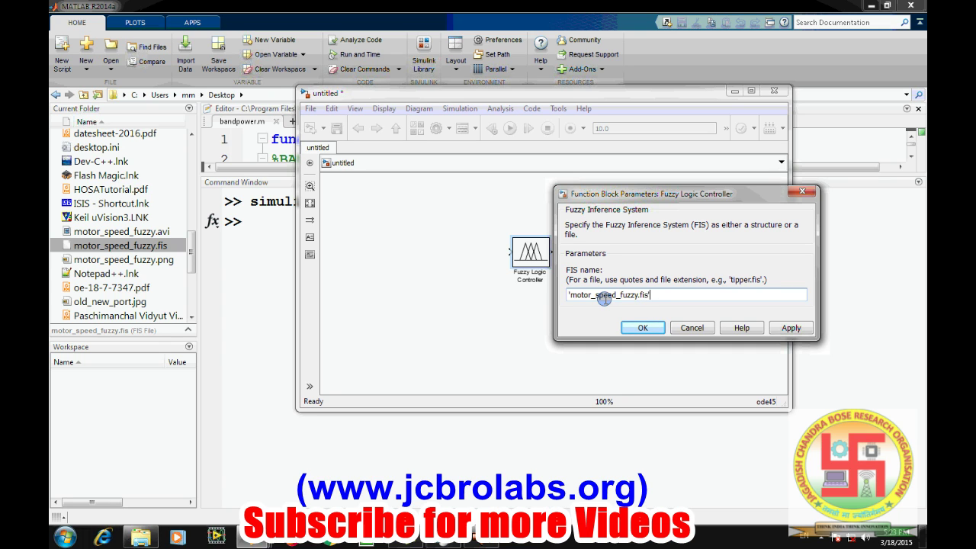
pyautogui.click(791, 328)
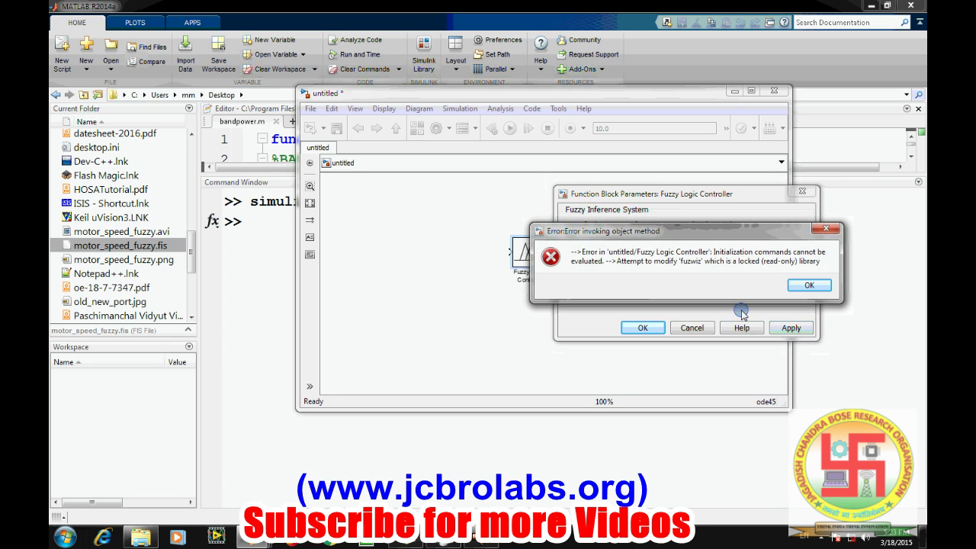
pyautogui.click(809, 285)
pyautogui.click(793, 326)
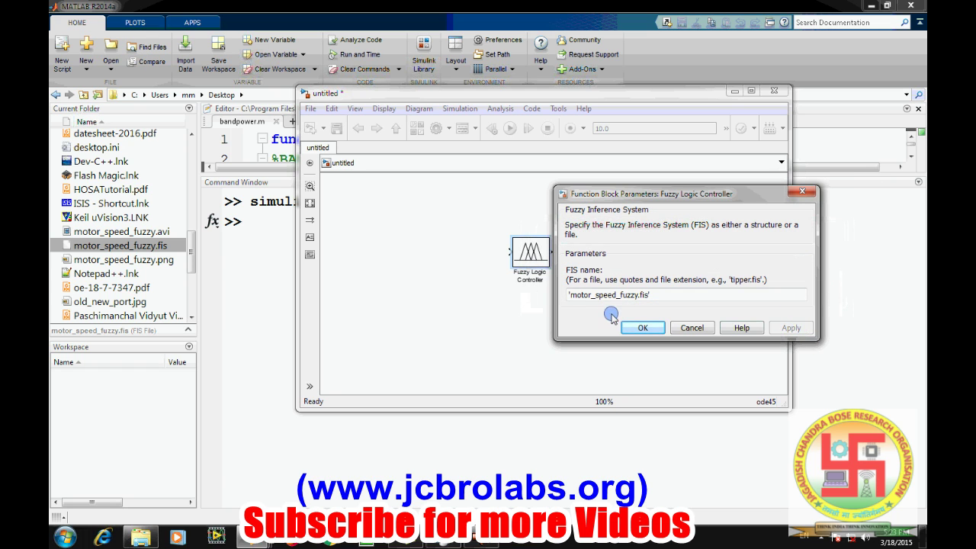
pyautogui.click(639, 328)
# Reopen the controller parameters to verify the FIS name and settle the block's position
pyautogui.doubleClick(530, 253)
pyautogui.click(641, 328)
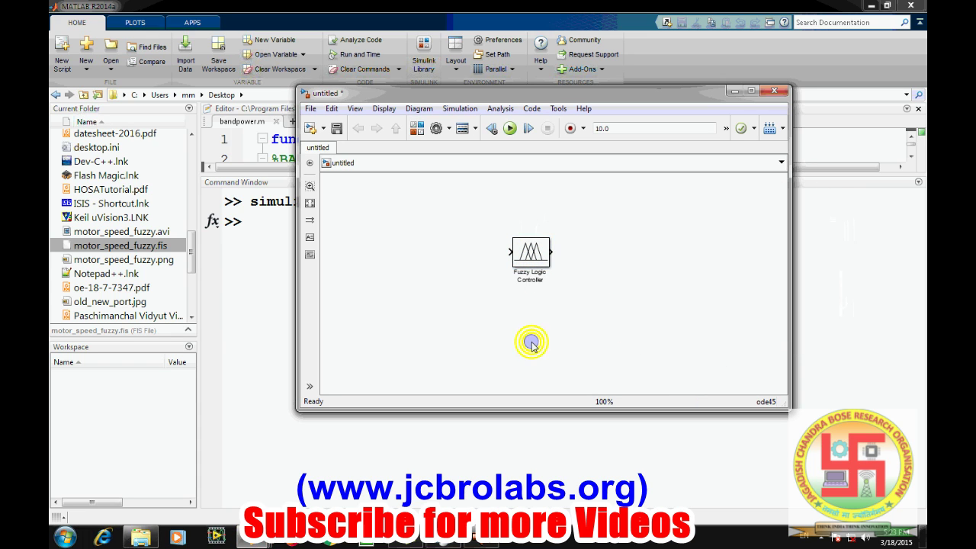
pyautogui.moveTo(536, 261)
pyautogui.mouseDown()
pyautogui.moveTo(499, 257)
pyautogui.moveTo(533, 257)
pyautogui.mouseUp()
pyautogui.click(529, 307)
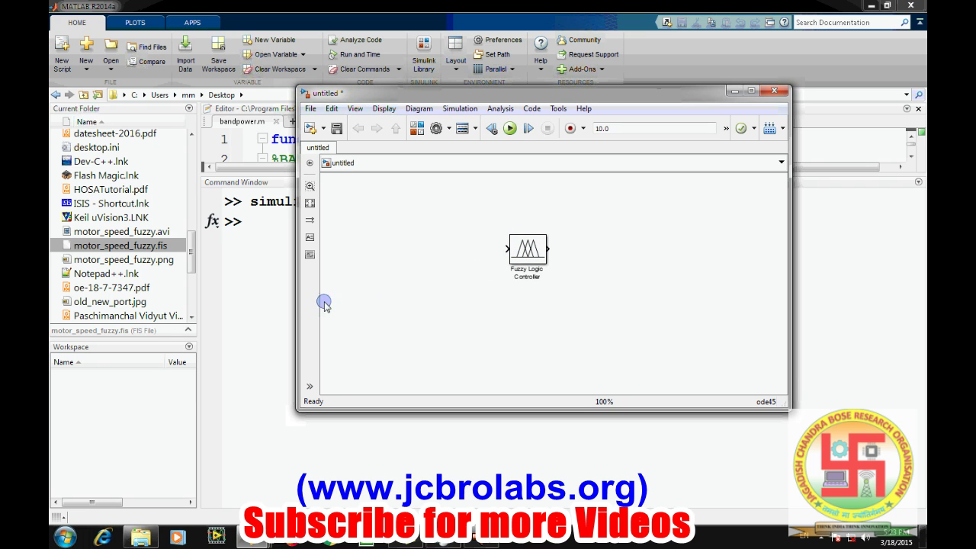
pyautogui.moveTo(252, 538)
pyautogui.click(267, 477)
# Run surfview('motor_speed_fuzzy.fis') to plot voltage output against speed input
pyautogui.click(522, 470)
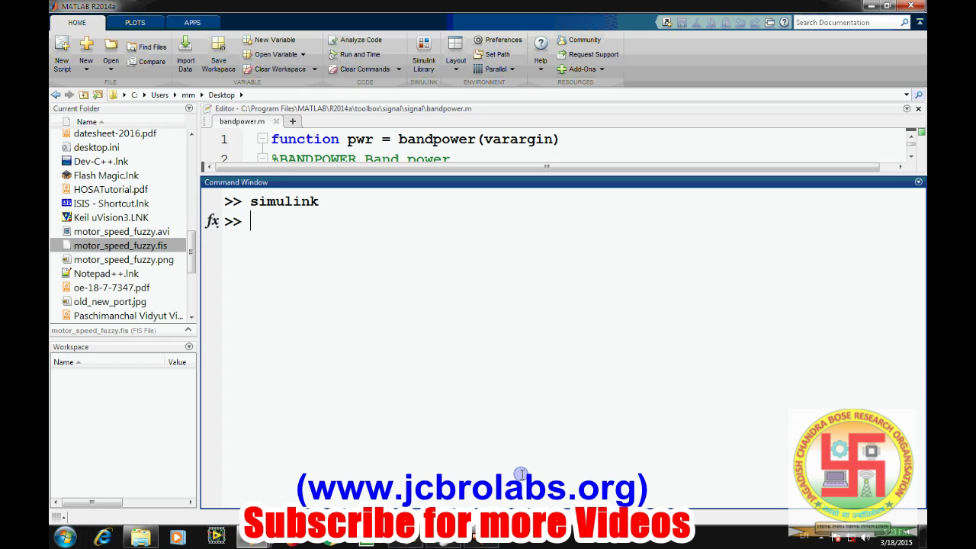
pyautogui.write('surfview')
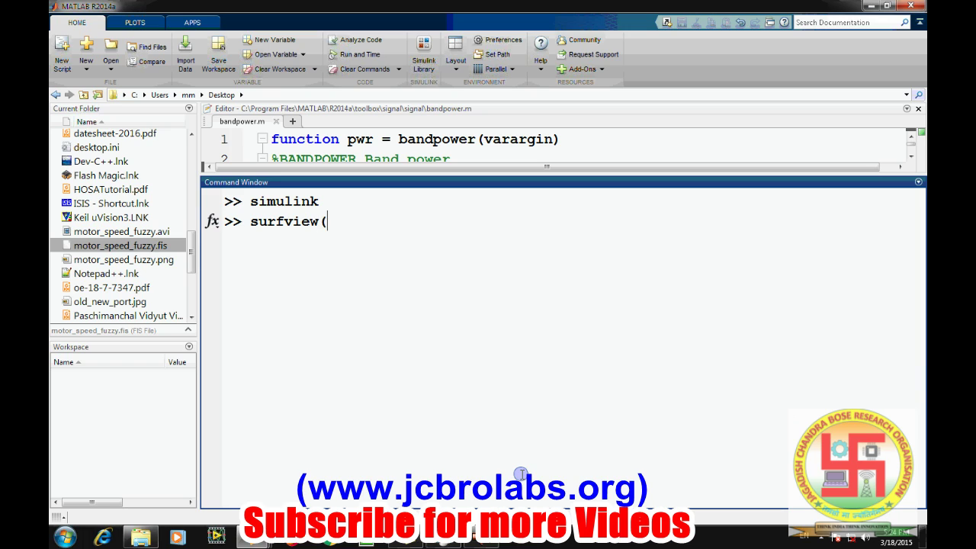
pyautogui.write("('motor")
pyautogui.press('Tab')
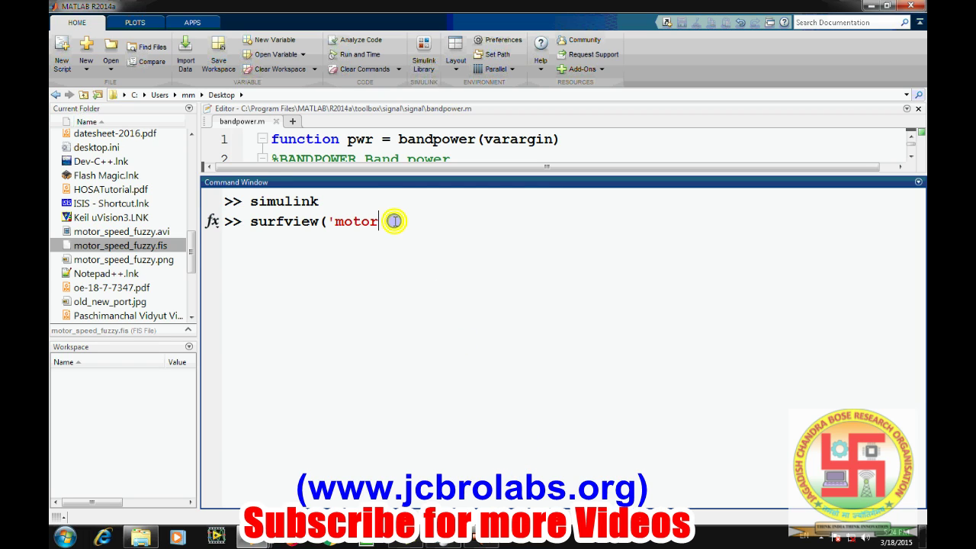
pyautogui.write('or_sp')
pyautogui.press('BackSpace')
pyautogui.press('BackSpace')
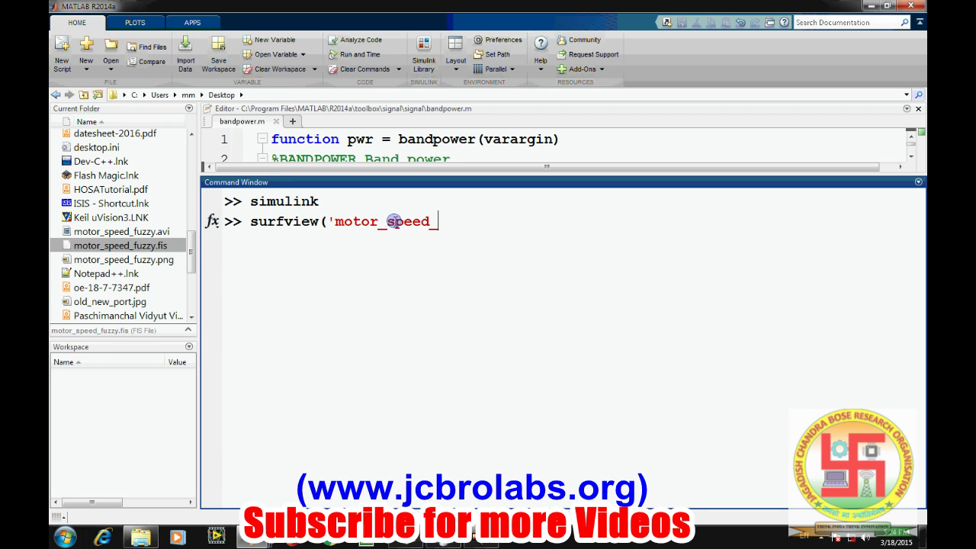
pyautogui.write('speed_fuzz')
pyautogui.write('y.fig')
pyautogui.write("')")
pyautogui.press('Return')
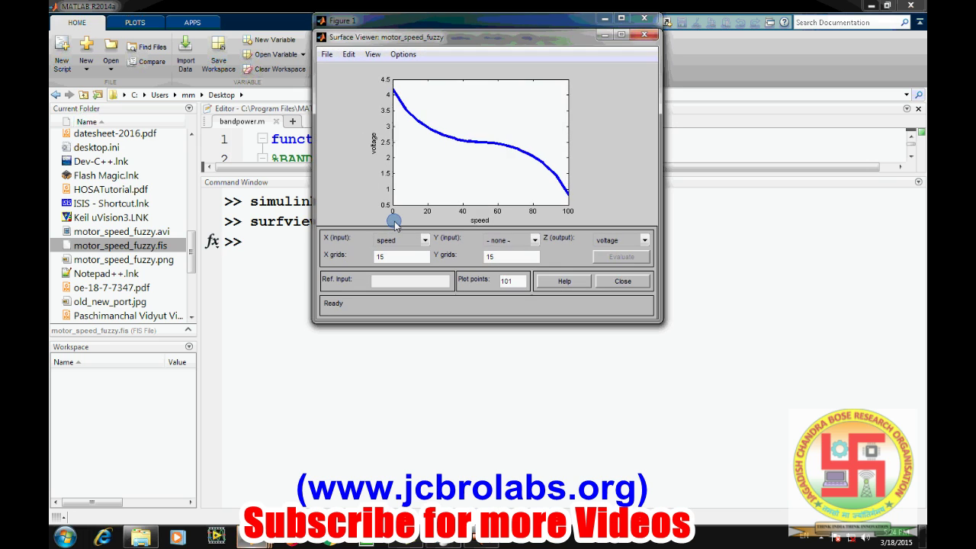
# Open the FIS Editor and review the speed input and voltage output membership functions
pyautogui.click(357, 55)
pyautogui.click(368, 85)
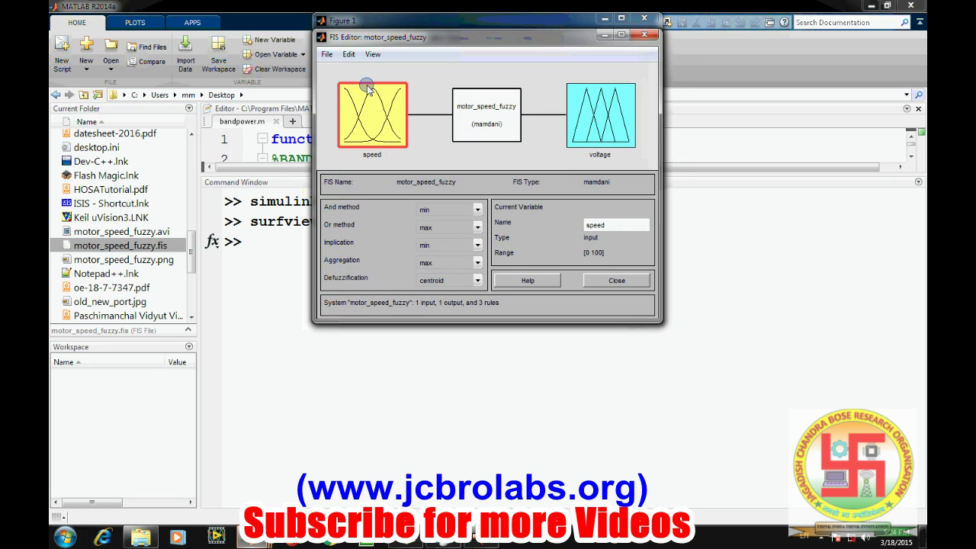
pyautogui.doubleClick(397, 120)
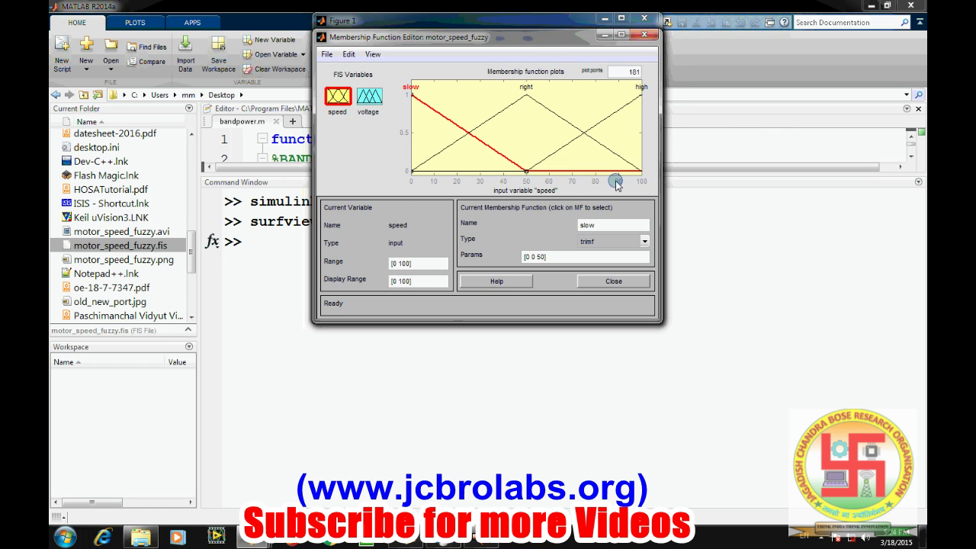
pyautogui.click(372, 96)
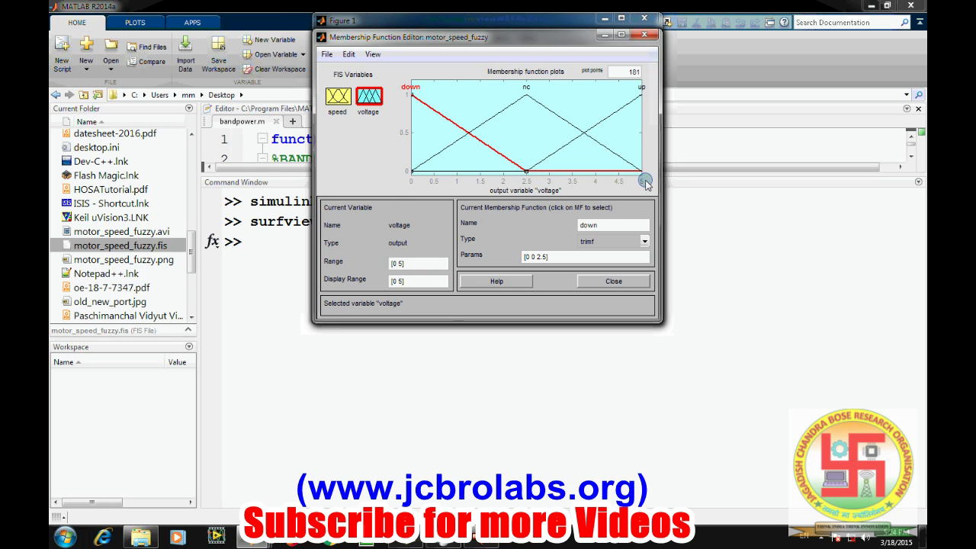
pyautogui.click(338, 99)
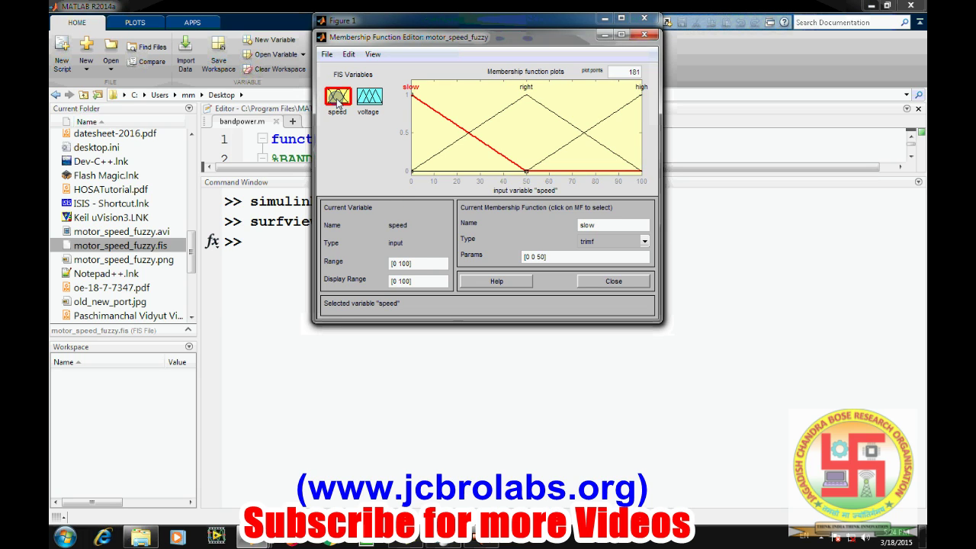
pyautogui.click(604, 36)
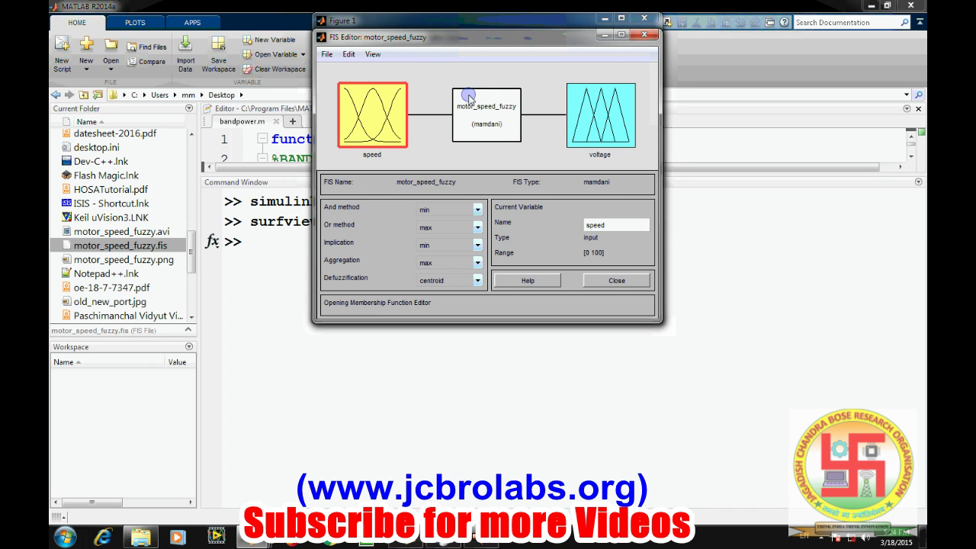
pyautogui.click(328, 391)
# Zoom into the model and nudge the Fuzzy Logic Controller block into position
pyautogui.moveTo(254, 537)
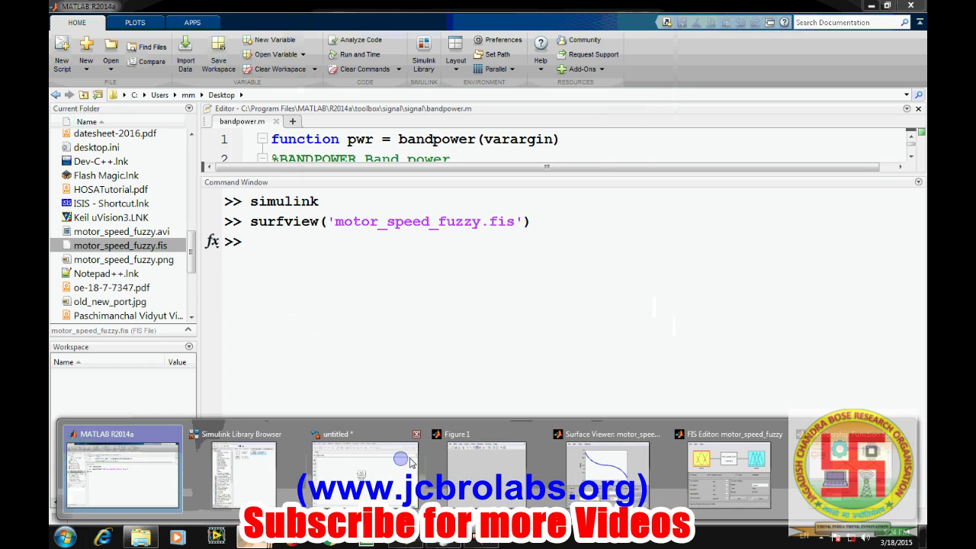
pyautogui.moveTo(362, 469)
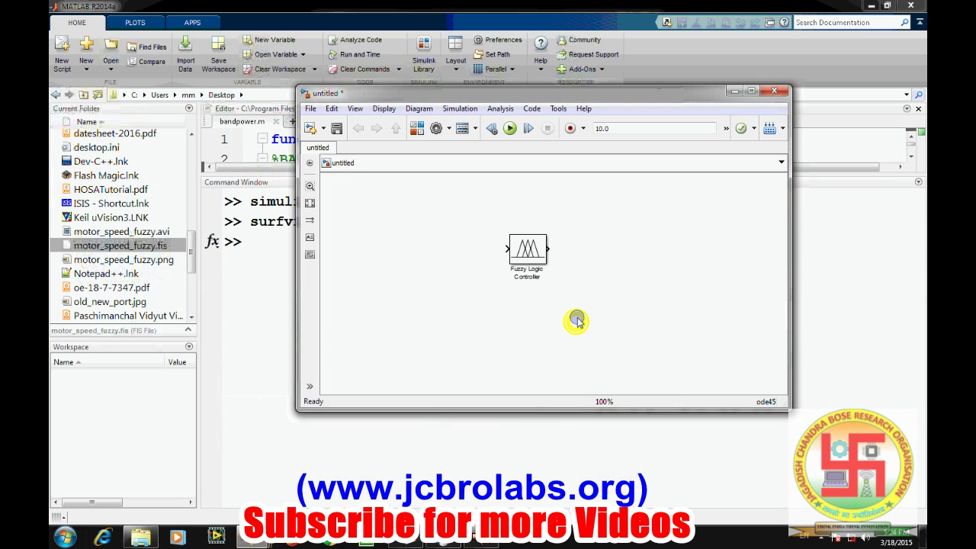
pyautogui.click(221, 472)
pyautogui.click(530, 250)
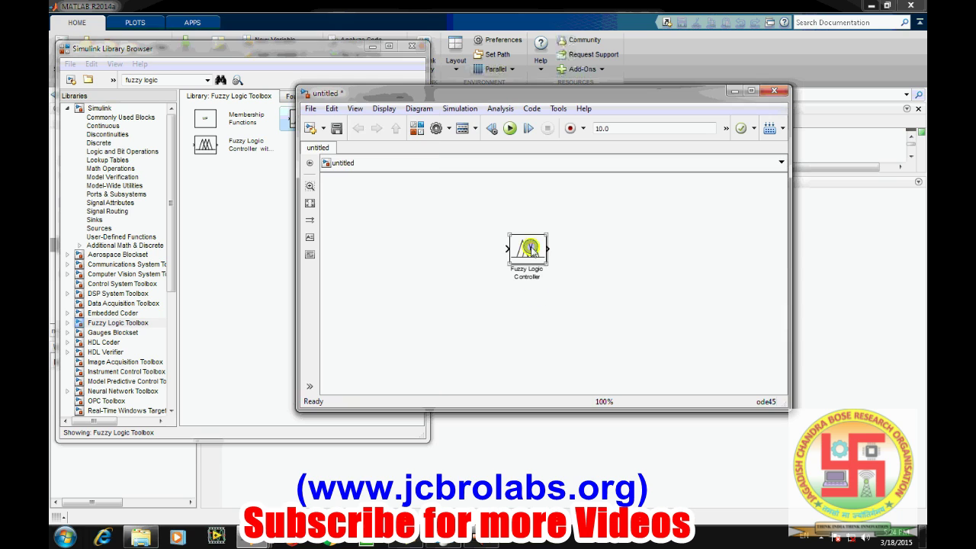
pyautogui.moveTo(556, 254)
pyautogui.mouseDown()
pyautogui.moveTo(625, 259)
pyautogui.moveTo(558, 250)
pyautogui.moveTo(553, 261)
pyautogui.mouseUp()
pyautogui.scroll(2, 552, 297)
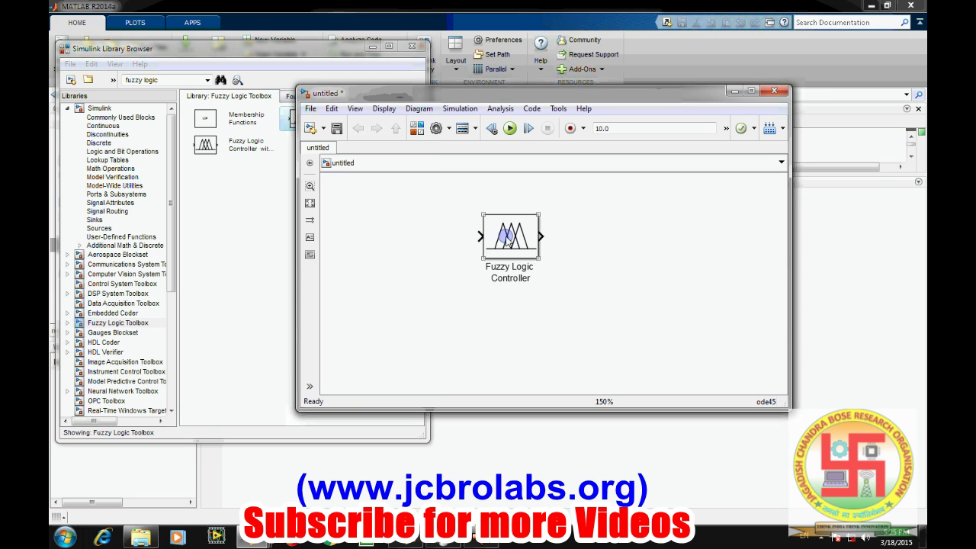
pyautogui.click(526, 263)
pyautogui.moveTo(526, 263); pyautogui.dragTo(531, 263)
# Add a Step block from Sources and wire it into the controller's input
pyautogui.click(89, 228)
pyautogui.moveTo(300, 381); pyautogui.dragTo(467, 341)
pyautogui.click(472, 335)
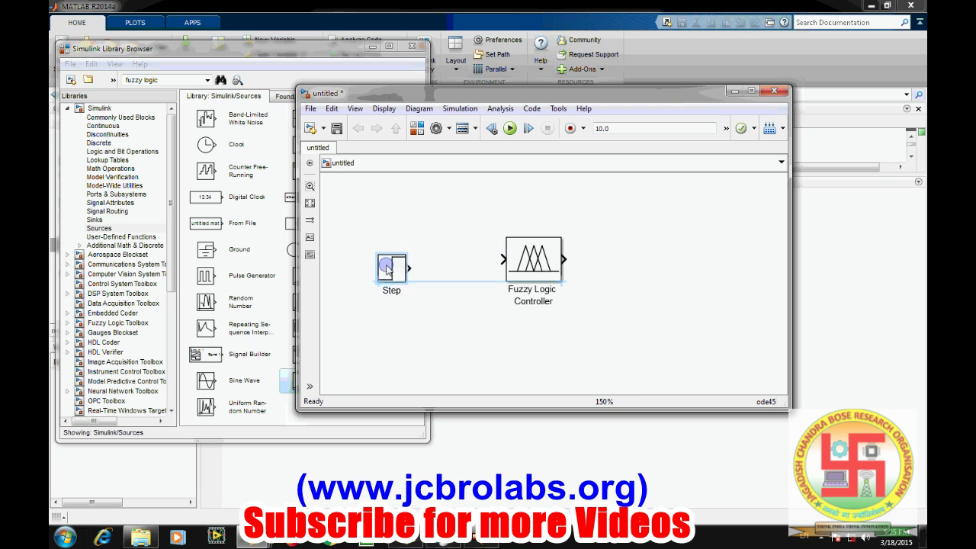
pyautogui.moveTo(386, 269)
pyautogui.mouseDown()
pyautogui.moveTo(382, 259)
pyautogui.moveTo(513, 259)
pyautogui.mouseUp()
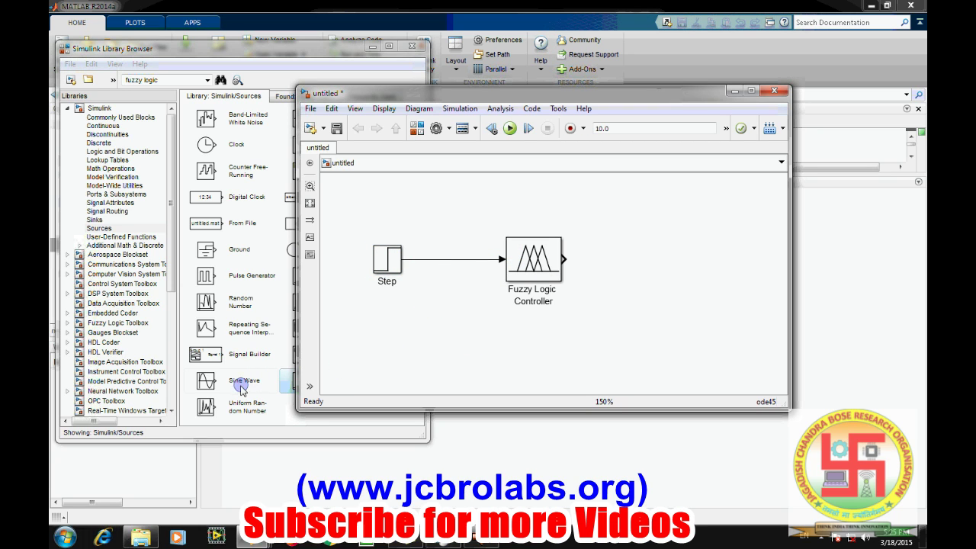
# Add a Scope block from Sinks and connect the controller's output to it
pyautogui.click(93, 220)
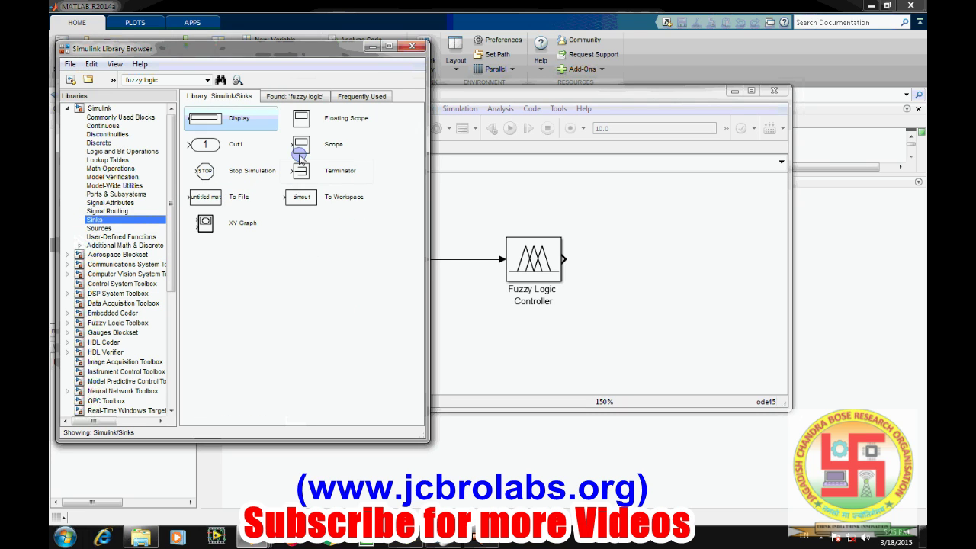
pyautogui.moveTo(300, 157)
pyautogui.mouseDown()
pyautogui.moveTo(313, 146)
pyautogui.moveTo(628, 227)
pyautogui.moveTo(659, 259)
pyautogui.mouseUp()
pyautogui.moveTo(564, 260); pyautogui.dragTo(653, 259)
pyautogui.click(642, 339)
# Set the Step block's initial value to 20 and final value to 80, and apply
pyautogui.click(382, 261)
pyautogui.doubleClick(381, 261)
pyautogui.doubleClick(441, 289)
pyautogui.write('80')
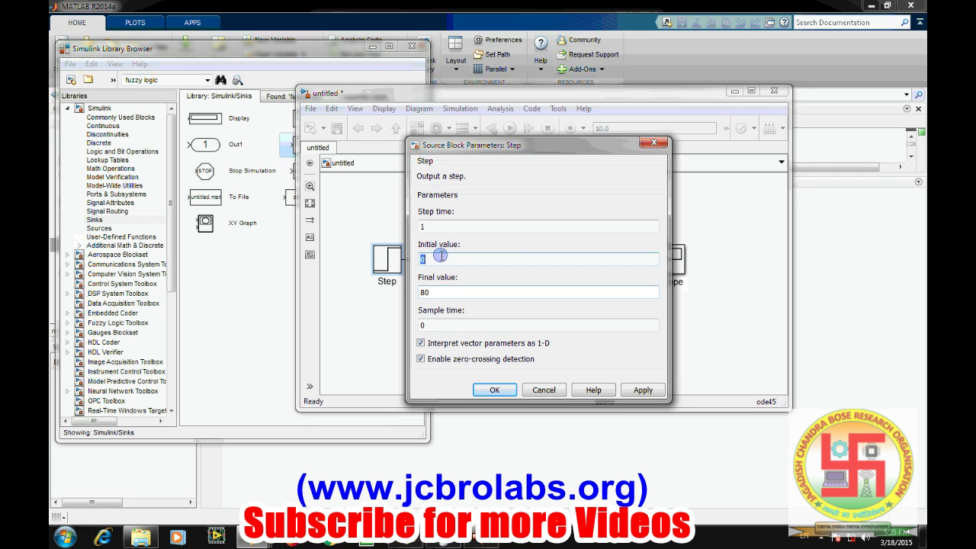
pyautogui.click(638, 390)
# Close the Step parameters and set the solver to fixed-step ode3 with step size 0.01
pyautogui.click(494, 389)
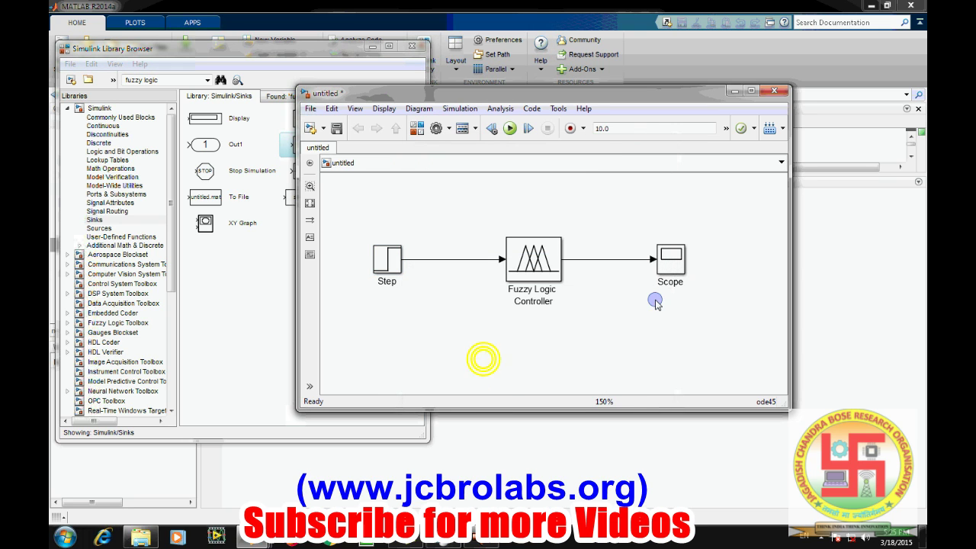
pyautogui.click(510, 135)
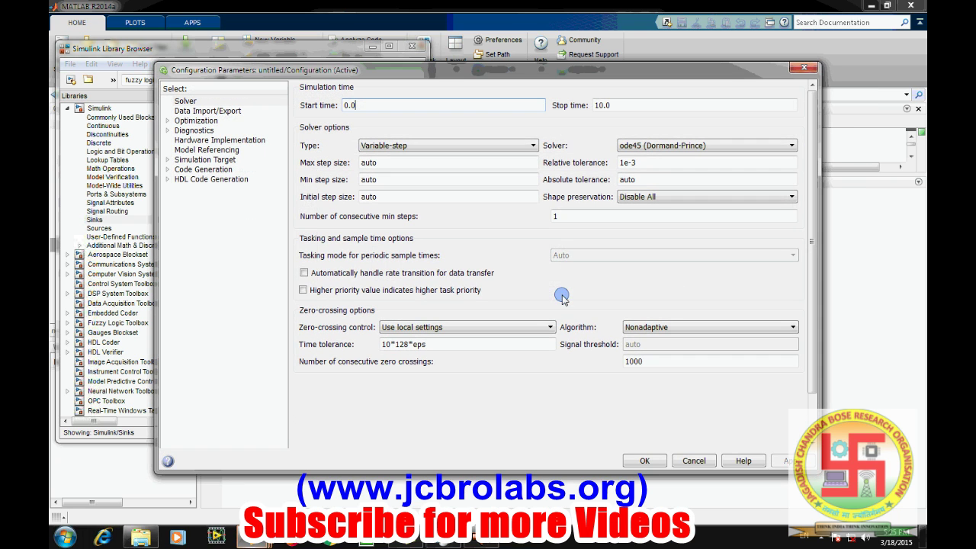
pyautogui.click(501, 145)
pyautogui.click(465, 168)
pyautogui.doubleClick(601, 169)
pyautogui.write('0.01')
pyautogui.click(651, 459)
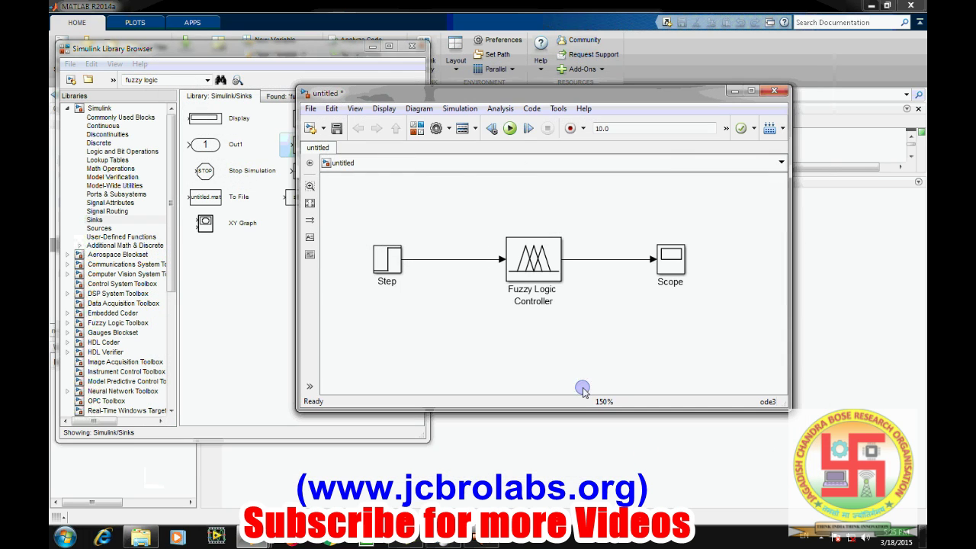
# Run the simulation and autoscale the Scope, showing output falling from ~2.95 to ~2.05 at t=1
pyautogui.click(510, 131)
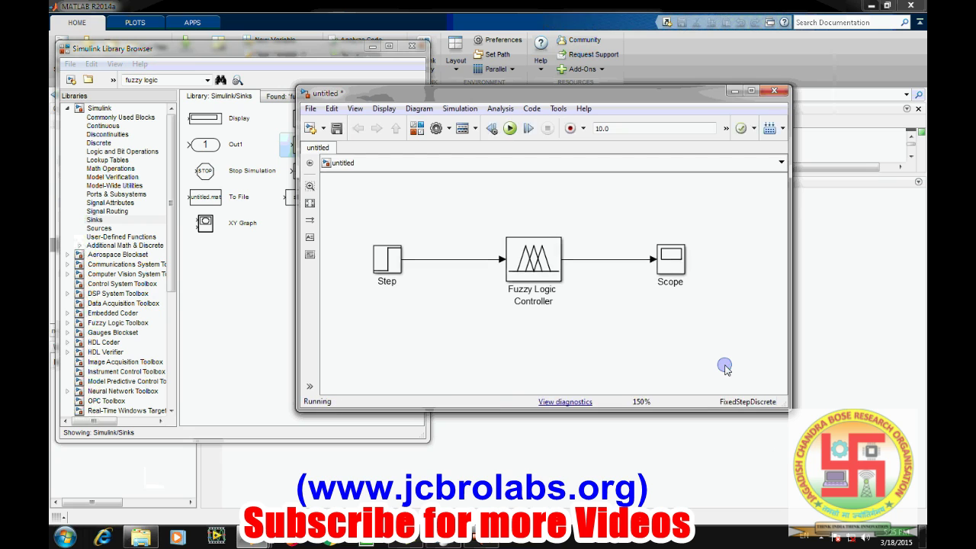
pyautogui.click(665, 259)
pyautogui.doubleClick(665, 260)
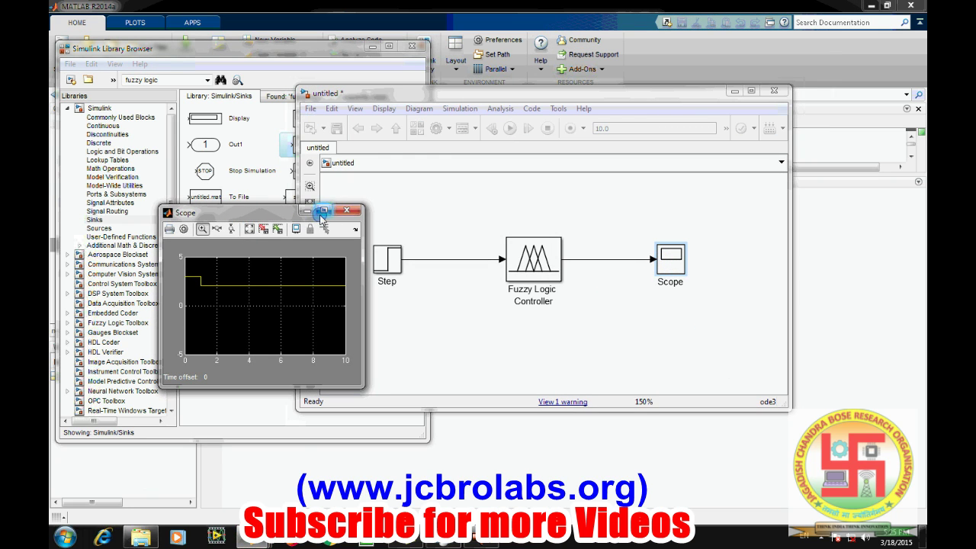
pyautogui.click(324, 211)
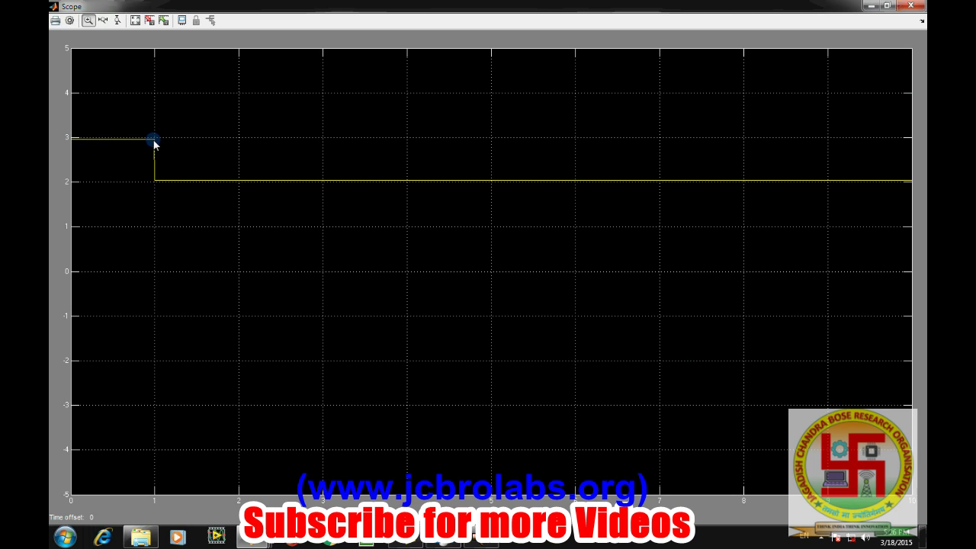
pyautogui.rightClick(172, 206)
pyautogui.click(187, 225)
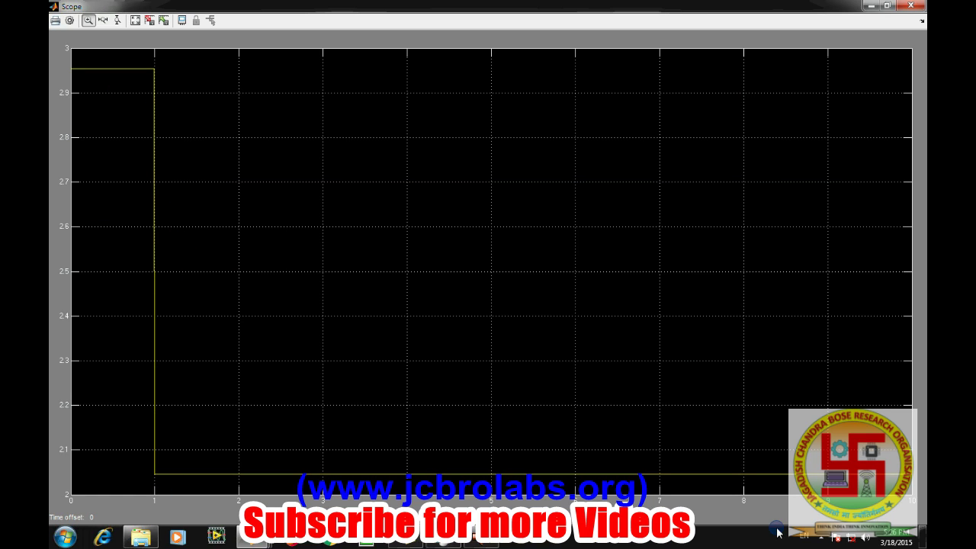
# Close the Scope and delete the Step block and its dangling connection line
pyautogui.click(919, 7)
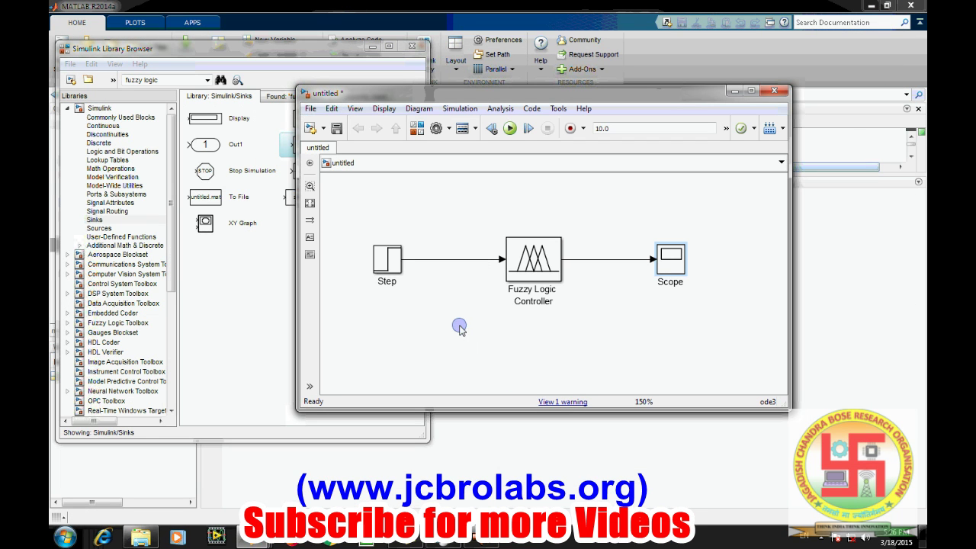
pyautogui.click(387, 259)
pyautogui.press('Delete')
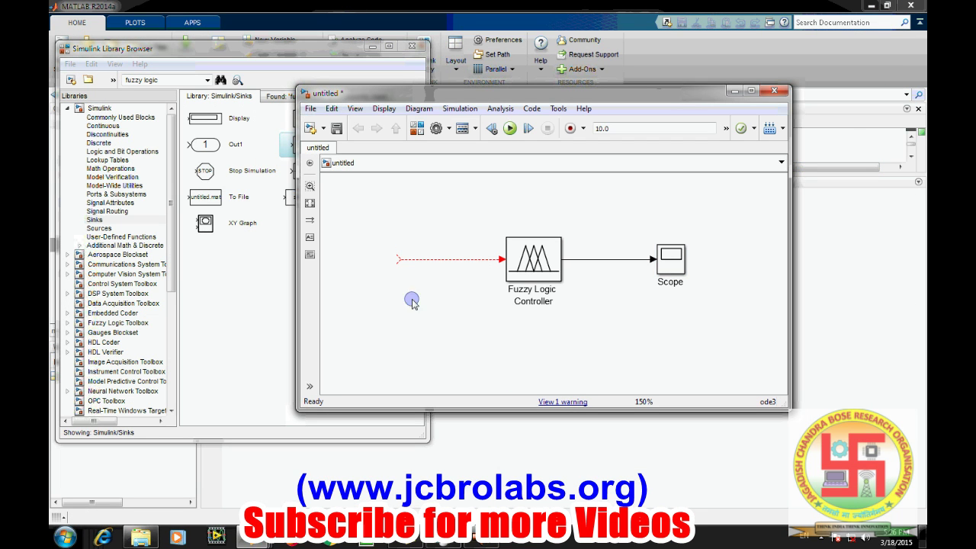
pyautogui.click(418, 259)
pyautogui.press('Delete')
# Drag a Sine Wave block from Sources onto the Fuzzy Logic Controller's input
pyautogui.click(95, 228)
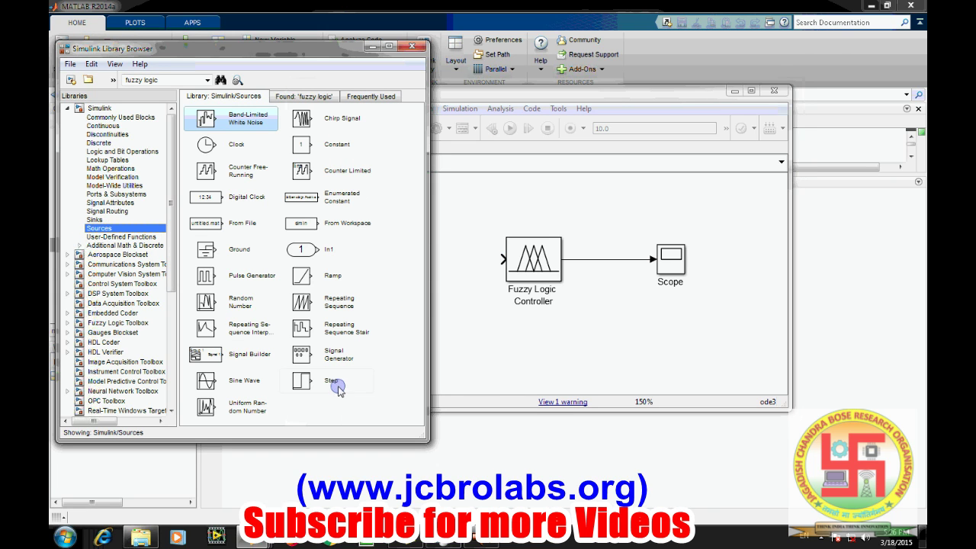
pyautogui.click(234, 384)
pyautogui.moveTo(234, 383); pyautogui.dragTo(502, 259)
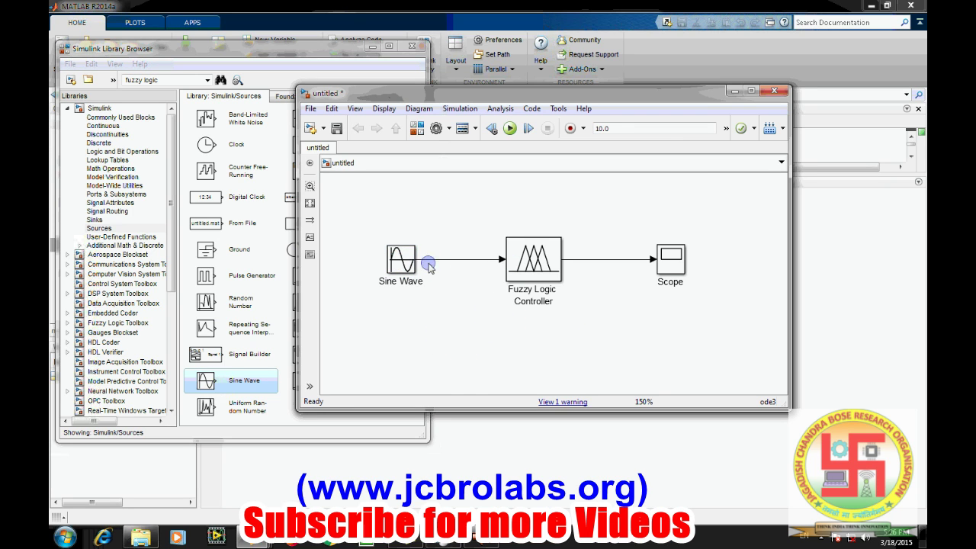
# Set the Sine Wave block's bias to 50 and amplitude to 50, and apply
pyautogui.doubleClick(402, 263)
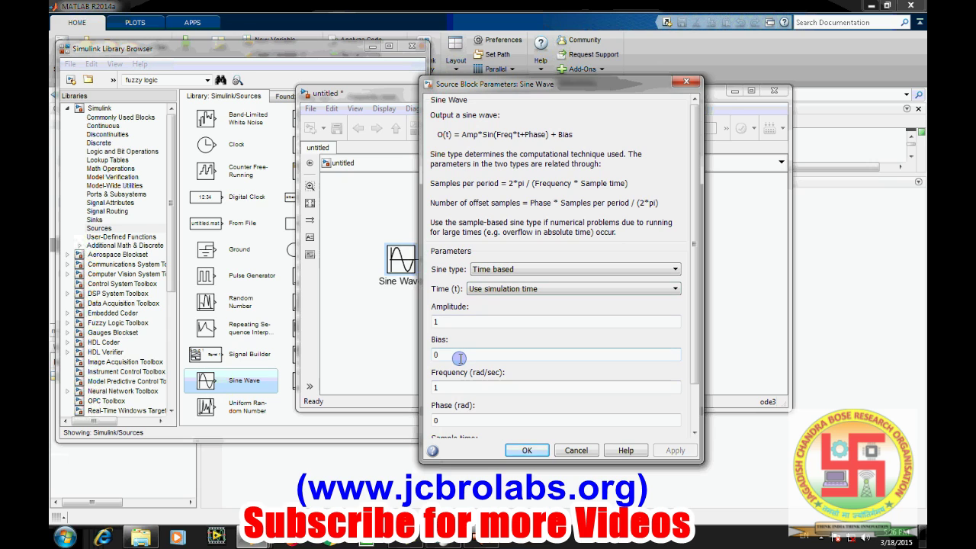
pyautogui.doubleClick(459, 355)
pyautogui.write('50')
pyautogui.doubleClick(444, 323)
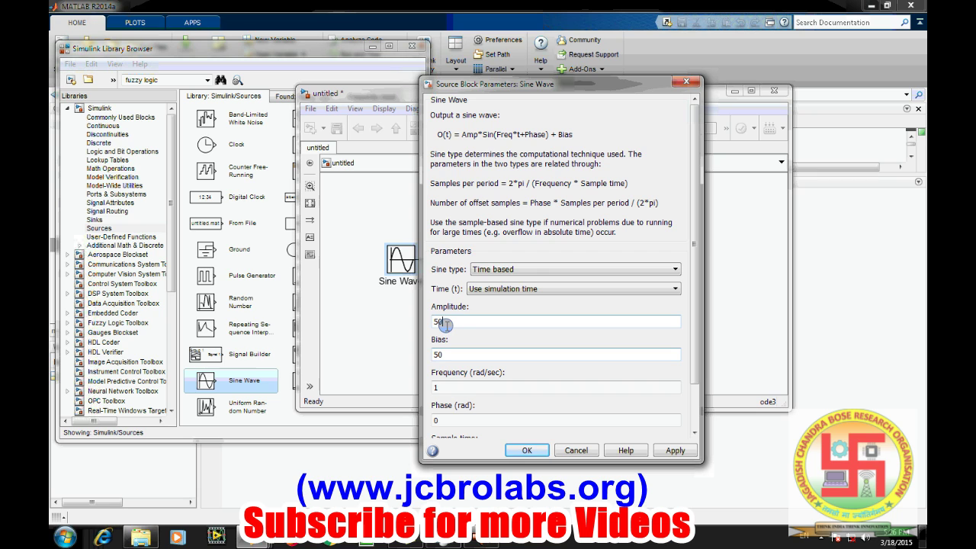
pyautogui.click(675, 451)
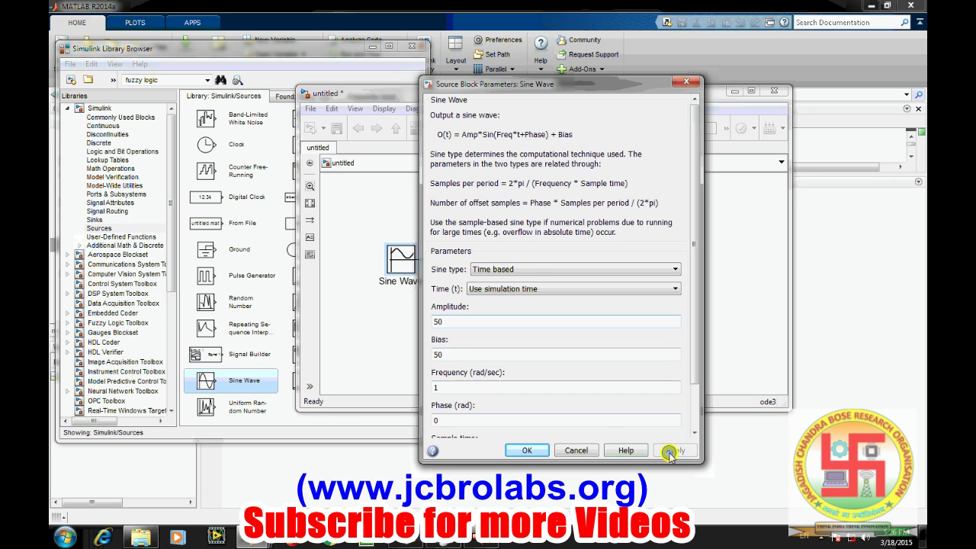
pyautogui.click(527, 451)
# Run the simulation and autoscale the Scope to show the output swinging about 0.8–4.2
pyautogui.click(509, 128)
pyautogui.doubleClick(671, 259)
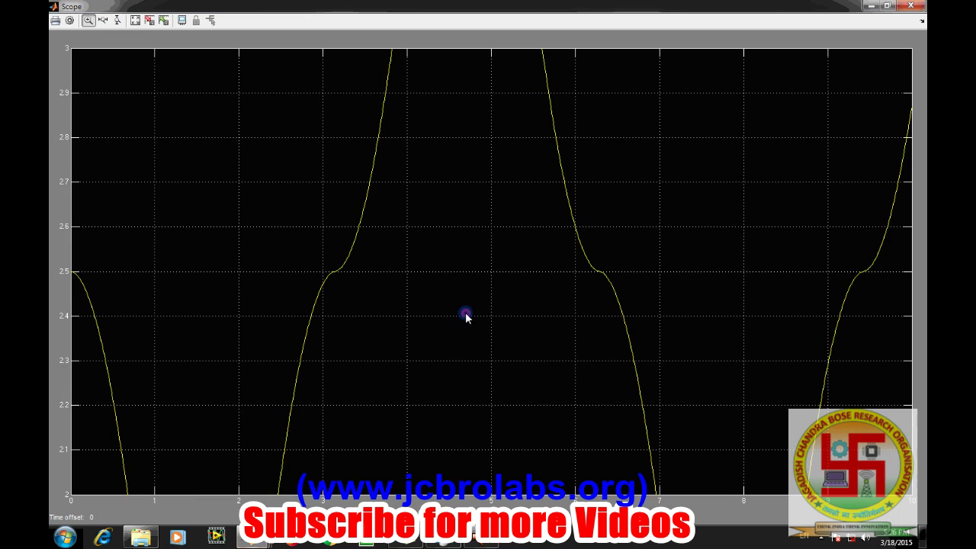
pyautogui.doubleClick(480, 334)
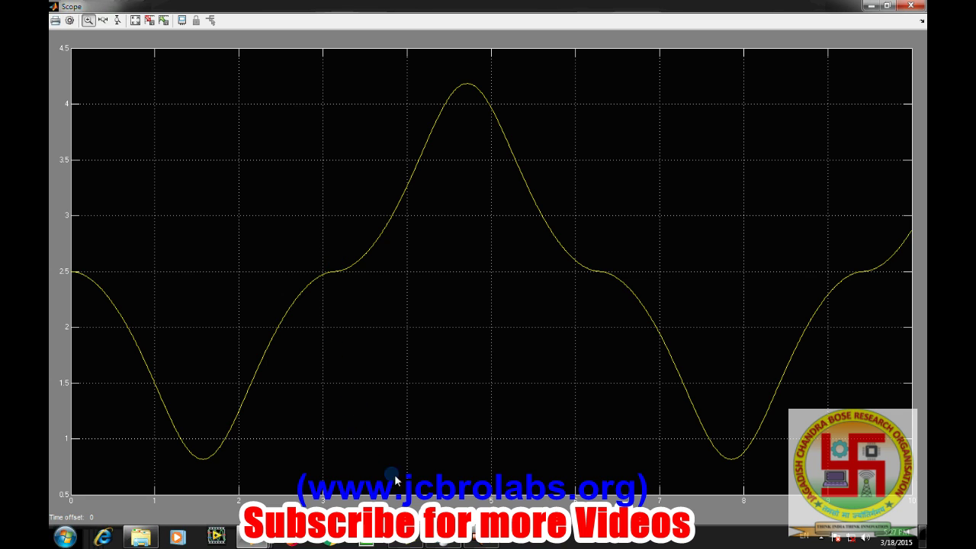
pyautogui.click(913, 5)
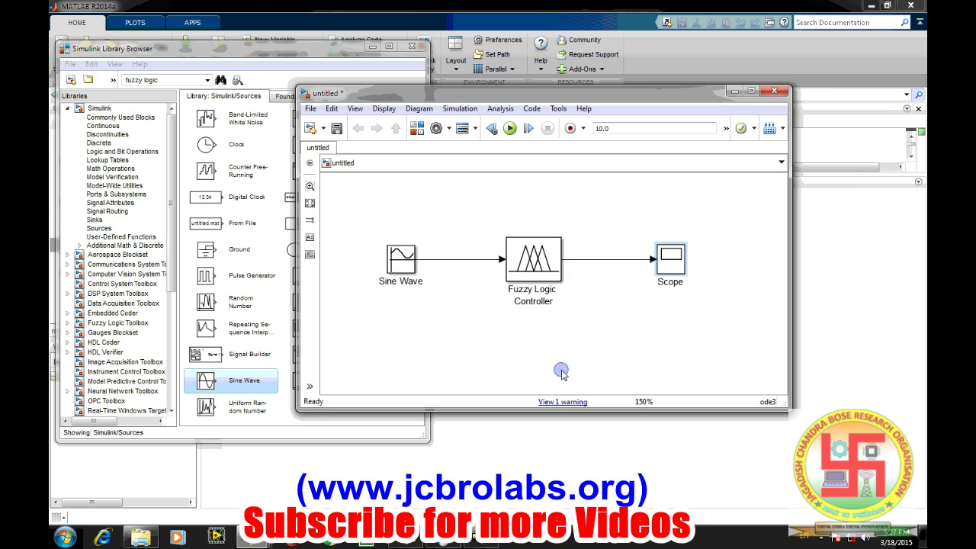